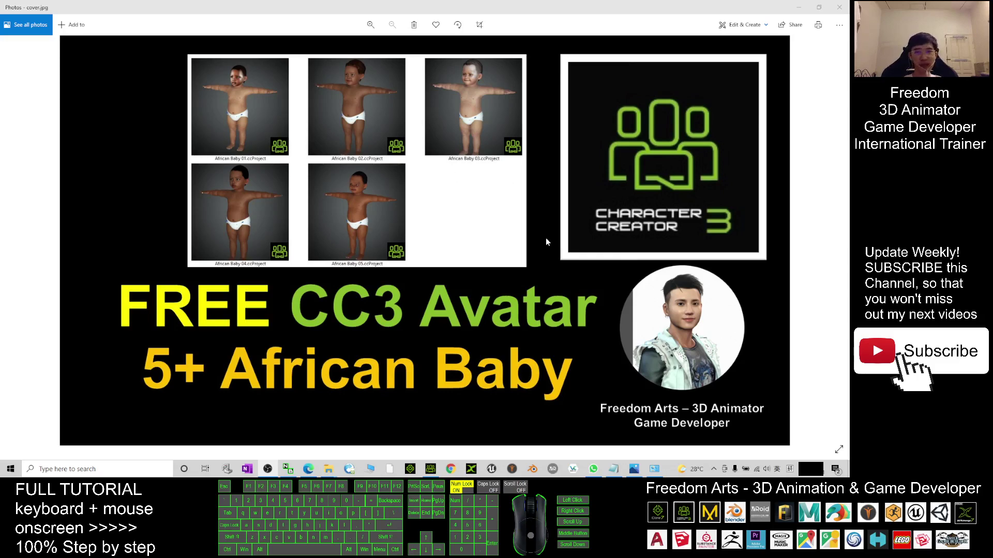
# Open notes.txt and copy the marketplace download link for the African baby pack.
pyautogui.click(614, 468)
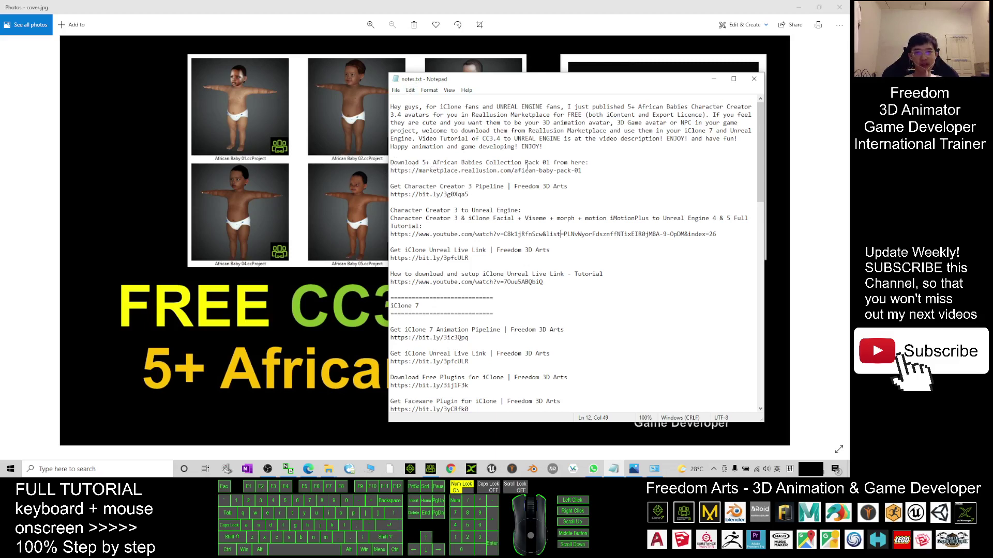
pyautogui.moveTo(392, 171); pyautogui.dragTo(581, 172)
pyautogui.hotkey('ctrl', 'c')
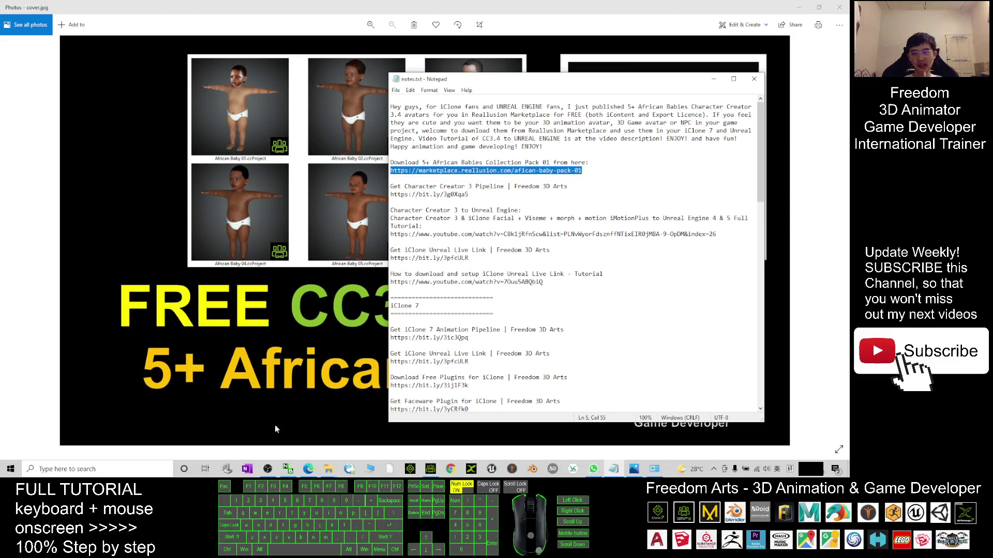
# Switch to the Edge browser and look over the African Baby Pack 01 page on the Reallusion Marketplace.
pyautogui.click(308, 469)
pyautogui.click(276, 28)
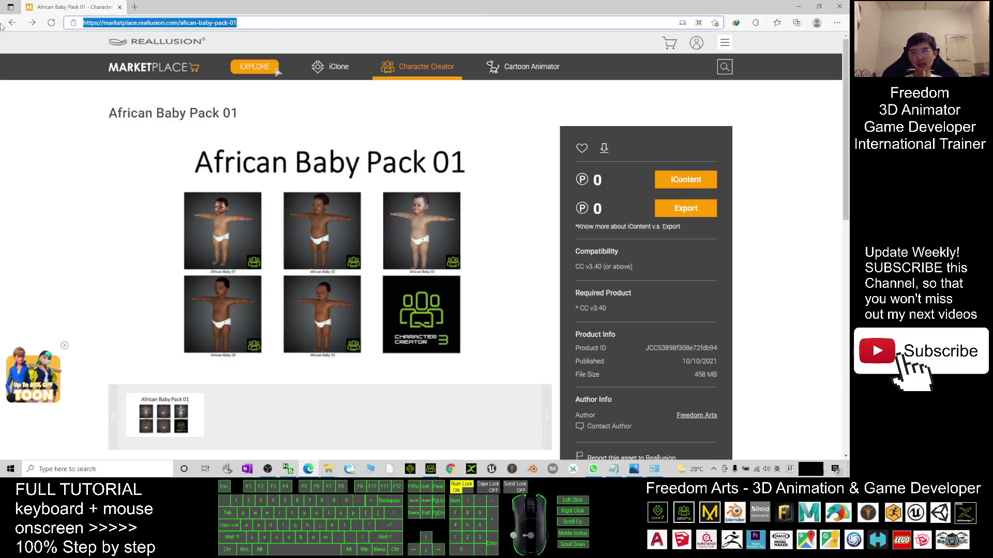
pyautogui.click(173, 126)
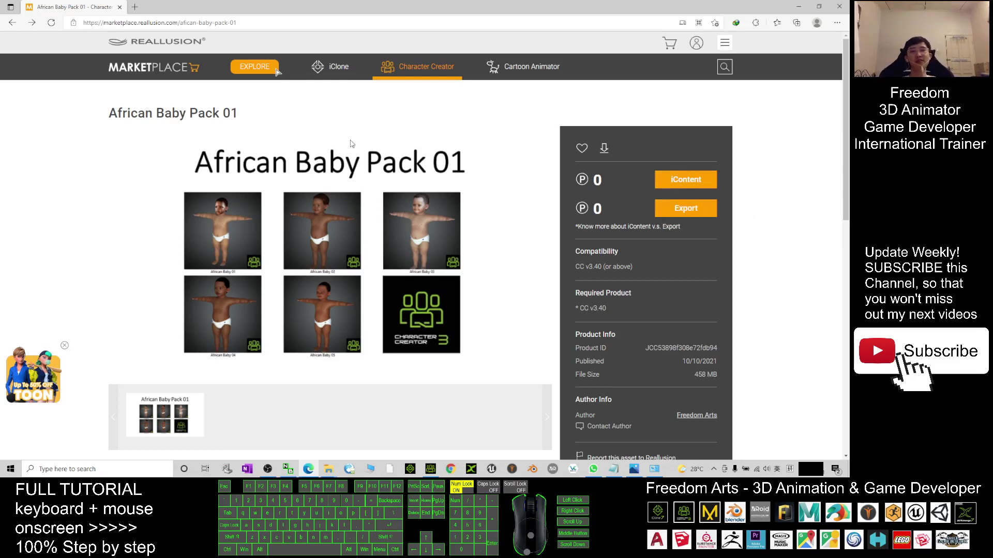
pyautogui.scroll(-6, 470, 248)
pyautogui.scroll(5, 517, 268)
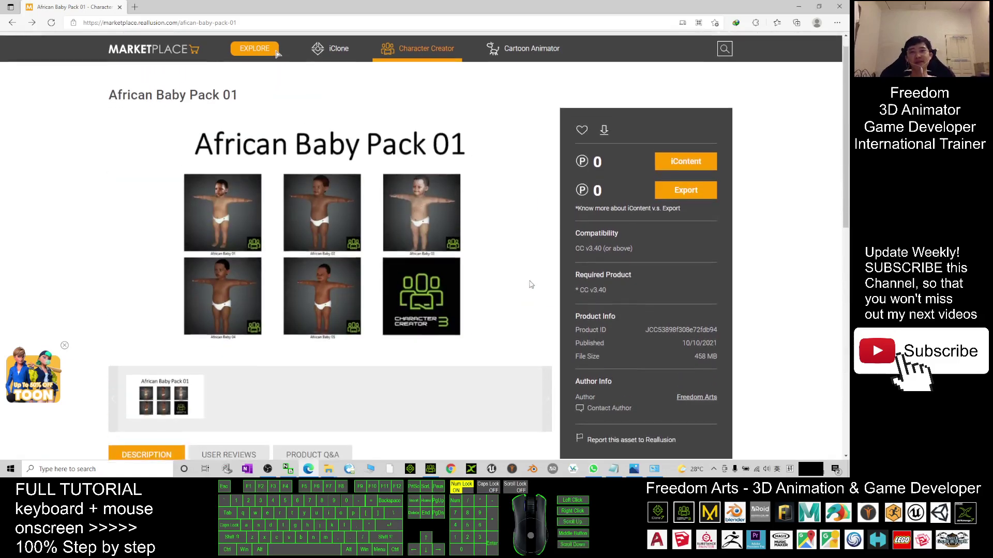
pyautogui.scroll(1, 531, 284)
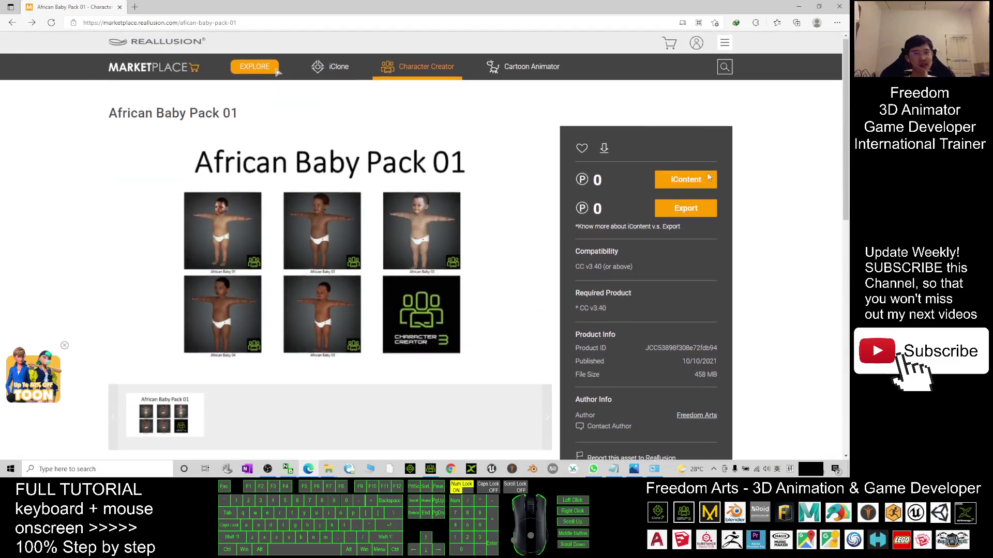
pyautogui.click(798, 8)
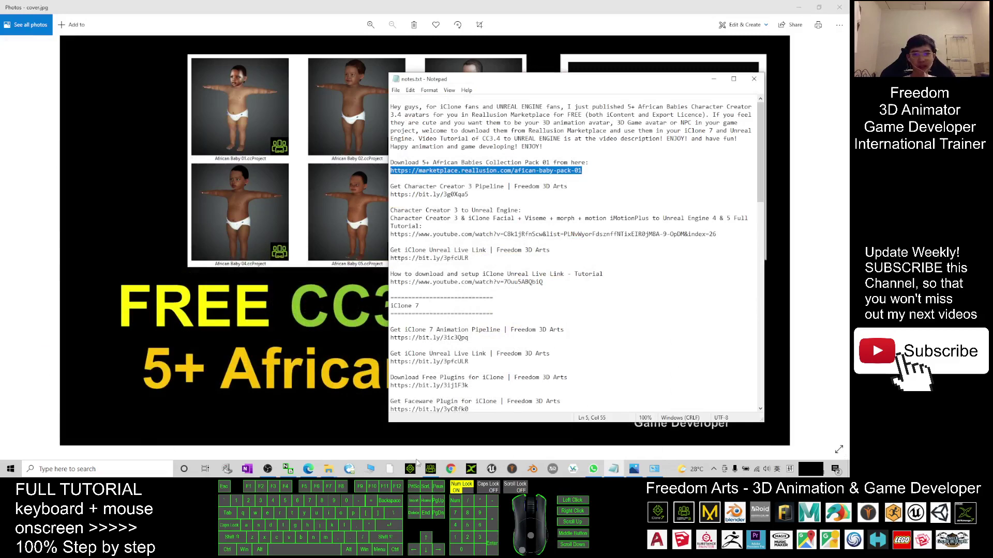
# Switch to Character Creator 3 and browse the Avatar category of the scene project templates in the content library.
pyautogui.click(430, 469)
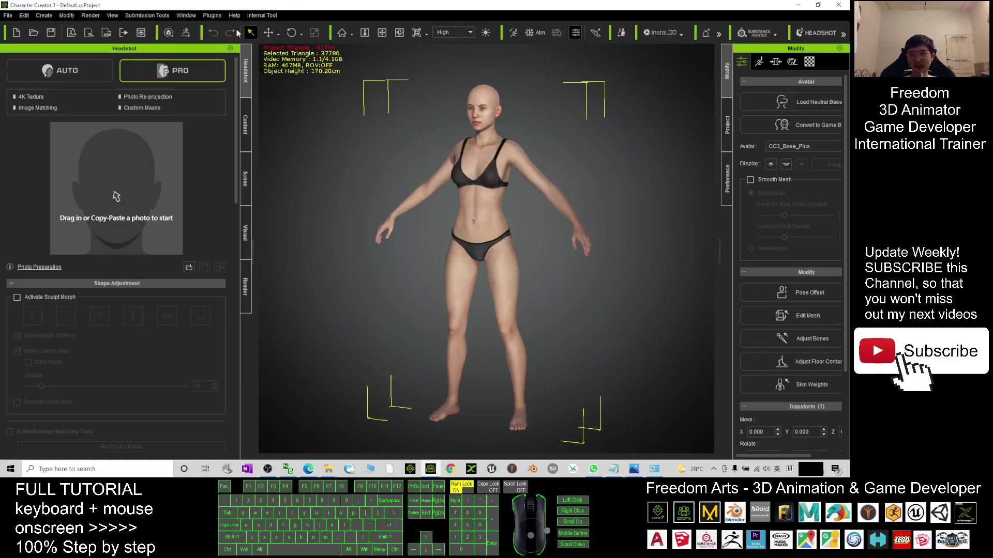
pyautogui.click(246, 122)
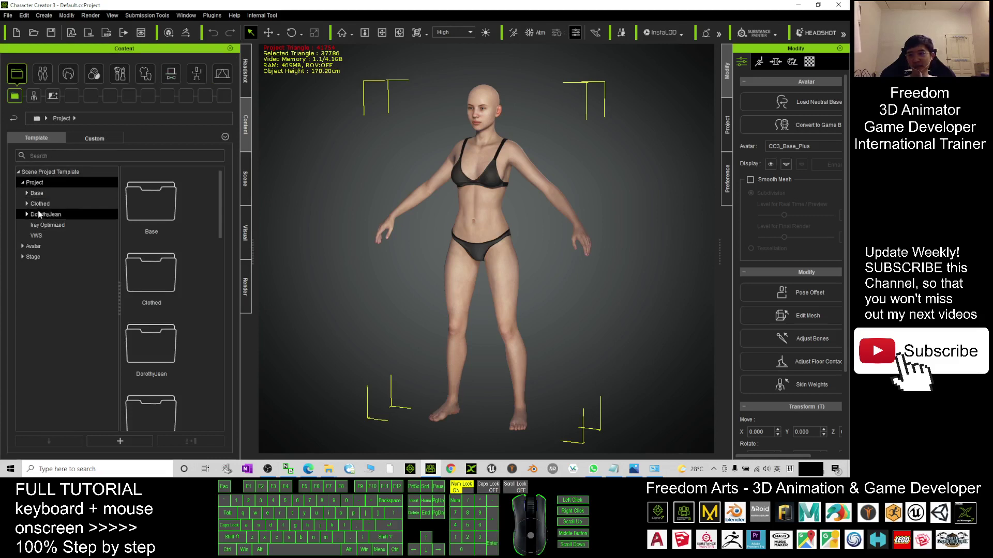
pyautogui.click(33, 247)
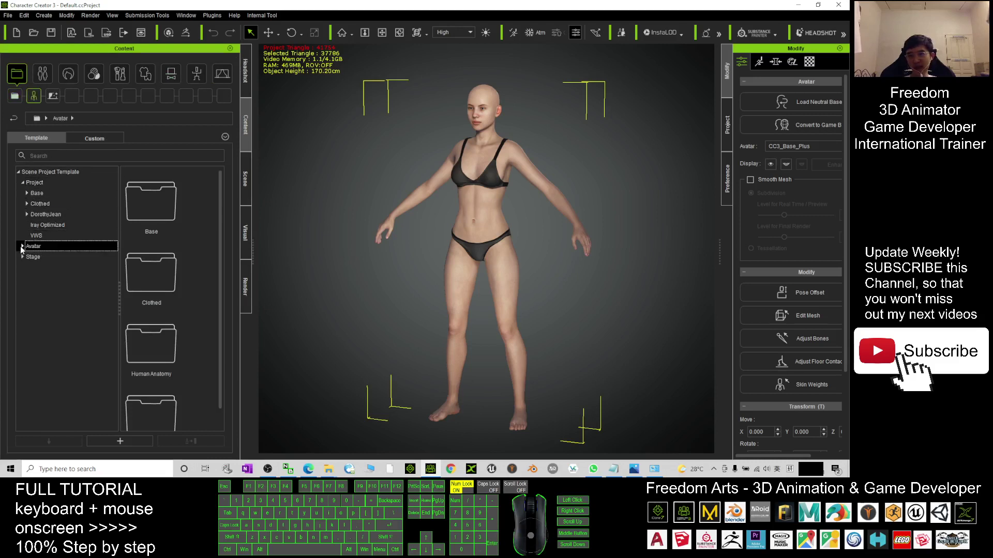
pyautogui.click(23, 247)
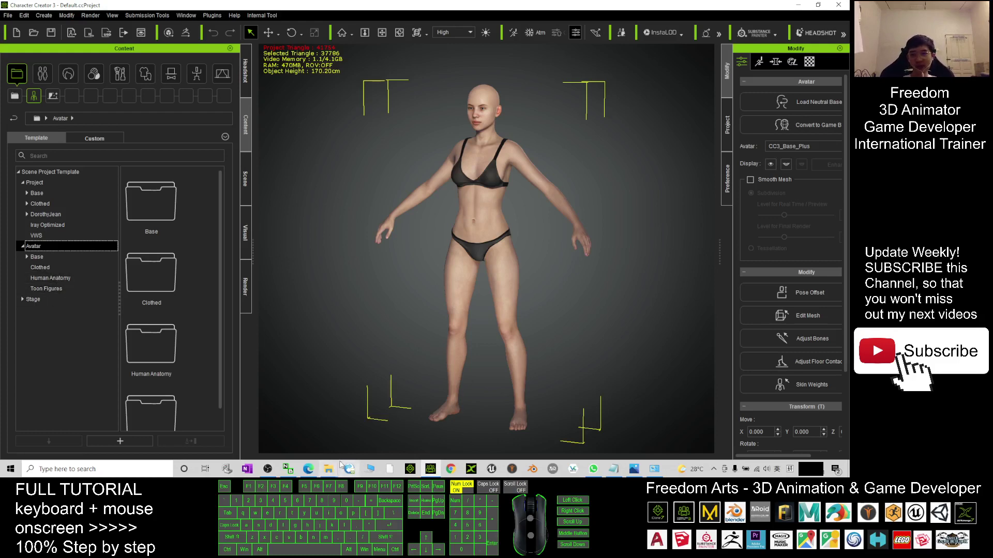
# Load African Baby 02.ccProject from the African Baby Pack 01 folder into Character Creator 3 using the Replace All option.
pyautogui.moveTo(335, 475)
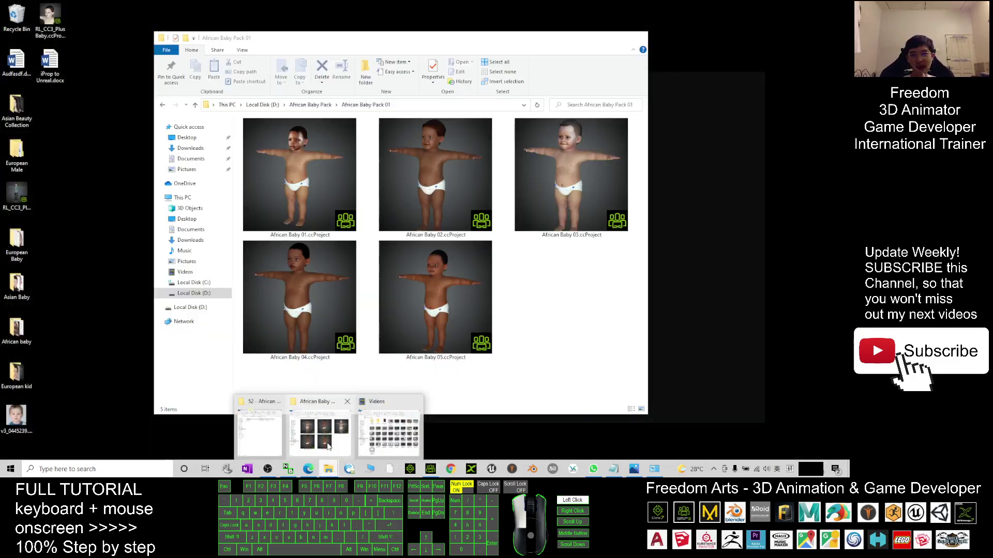
pyautogui.click(322, 432)
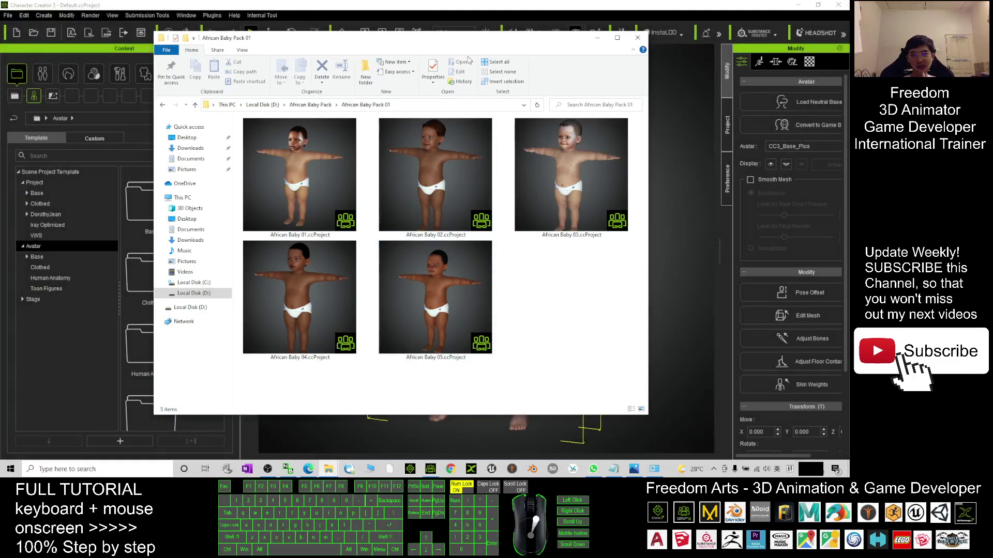
pyautogui.moveTo(477, 48); pyautogui.dragTo(173, 61)
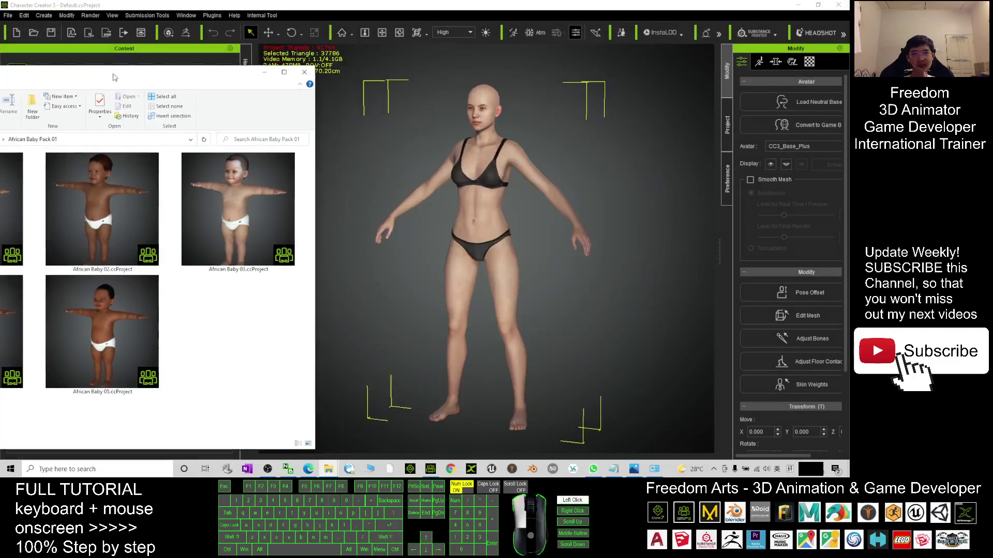
pyautogui.moveTo(146, 176); pyautogui.dragTo(490, 307)
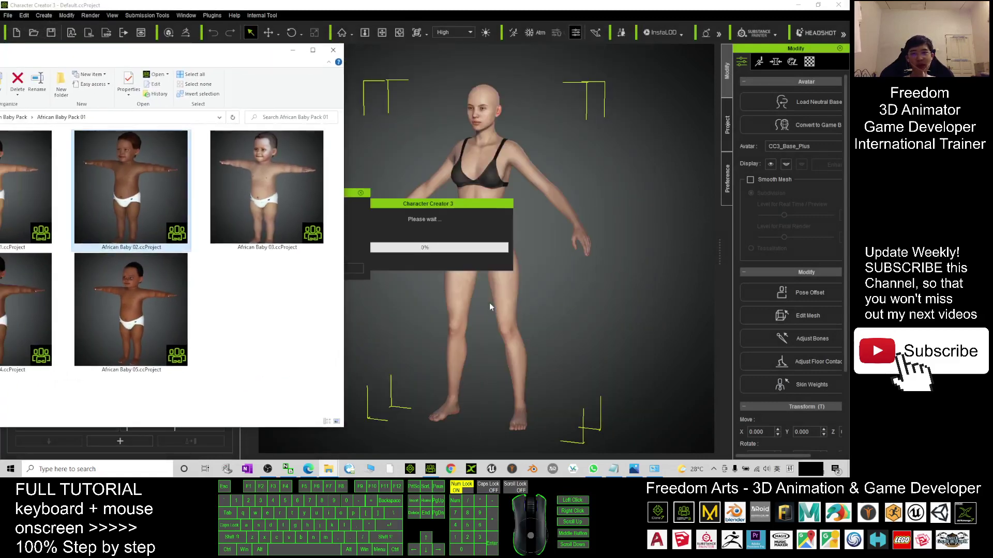
pyautogui.click(293, 51)
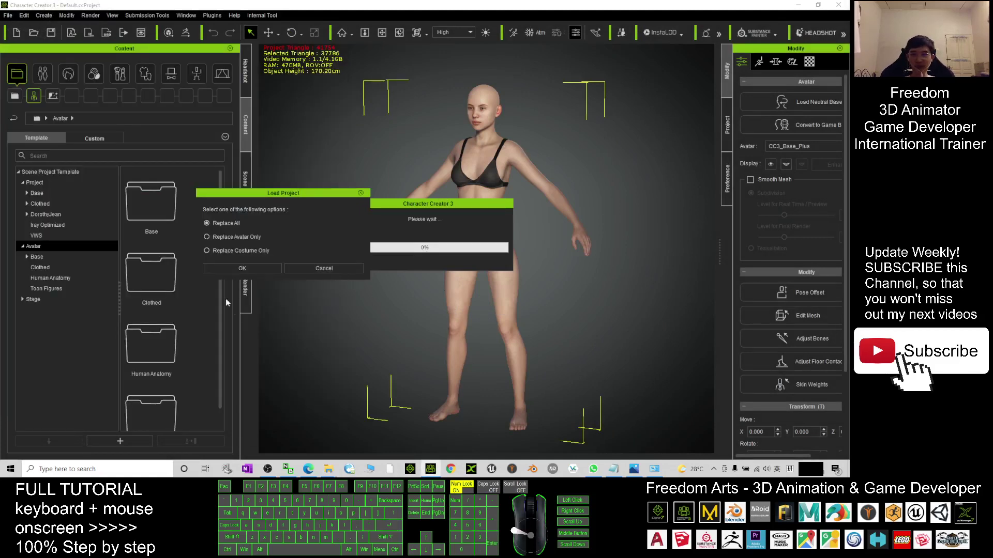
pyautogui.click(253, 270)
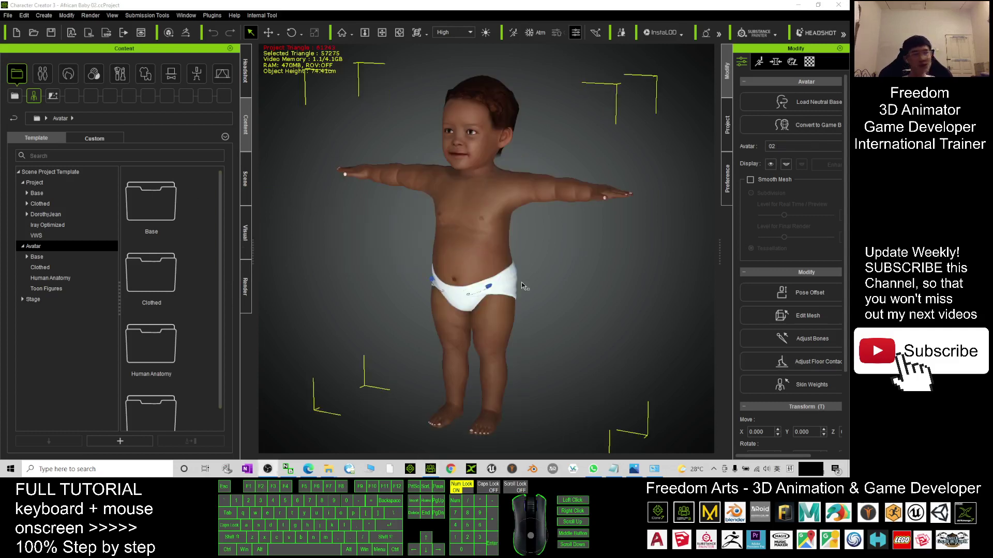
# Toggle the auxiliary light to compare the lighting on the baby avatar.
pyautogui.click(388, 235)
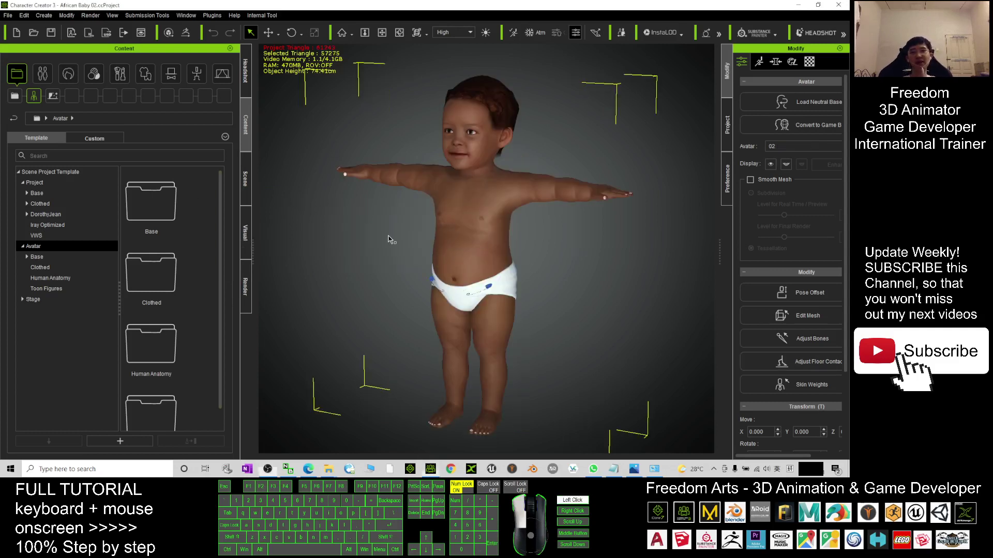
pyautogui.moveTo(388, 235); pyautogui.dragTo(269, 224)
pyautogui.scroll(2, 269, 224)
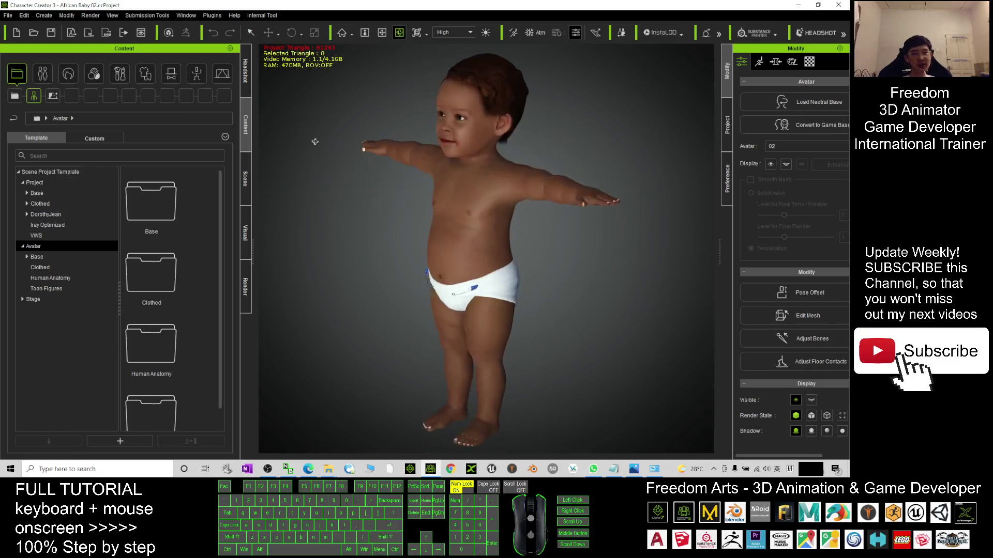
pyautogui.click(486, 33)
pyautogui.click(486, 33)
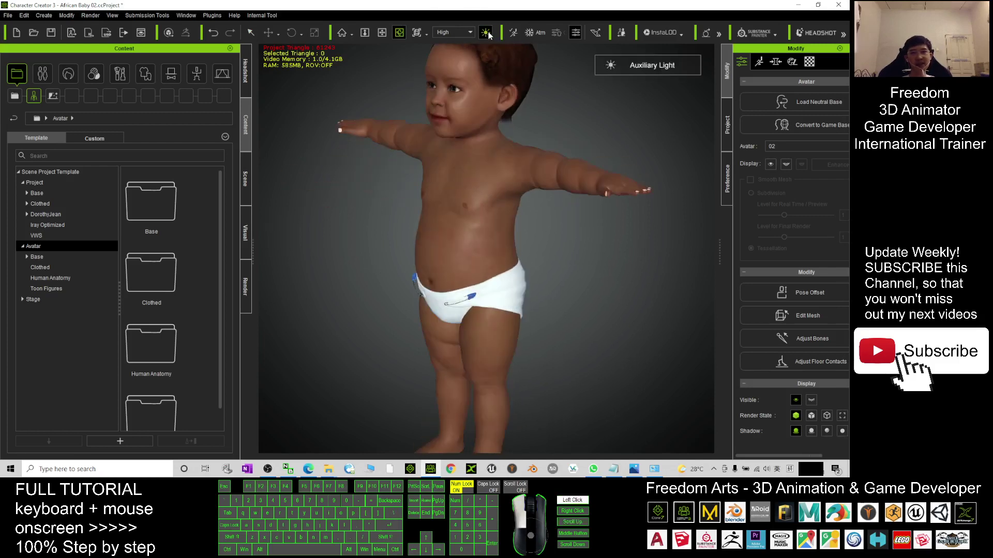
# Examine the baby avatar's whole body from the front and at an angle, and its face and upper body up close.
pyautogui.scroll(-3, 286, 244)
pyautogui.press('c')
pyautogui.moveTo(435, 226); pyautogui.dragTo(540, 217)
pyautogui.click(541, 216)
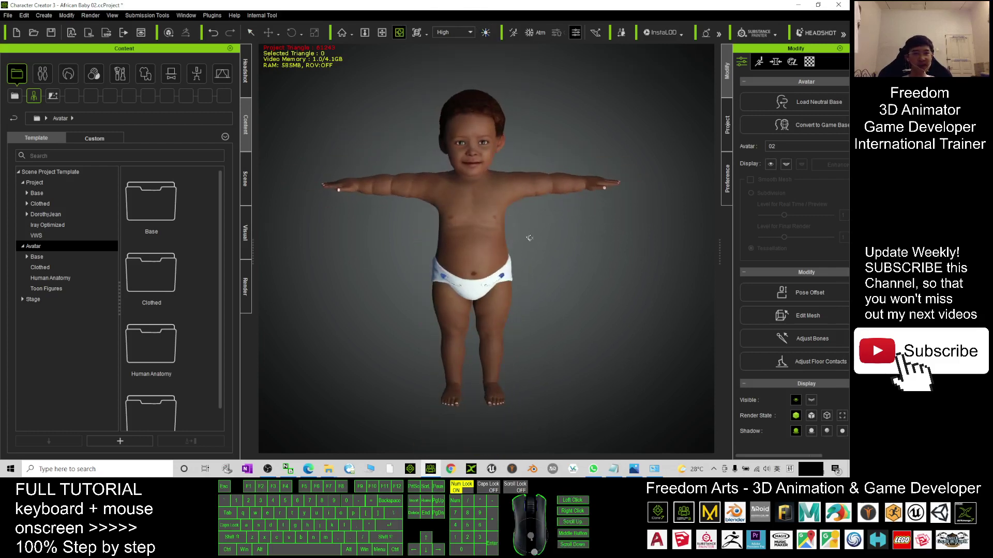
pyautogui.moveTo(594, 266); pyautogui.dragTo(517, 260)
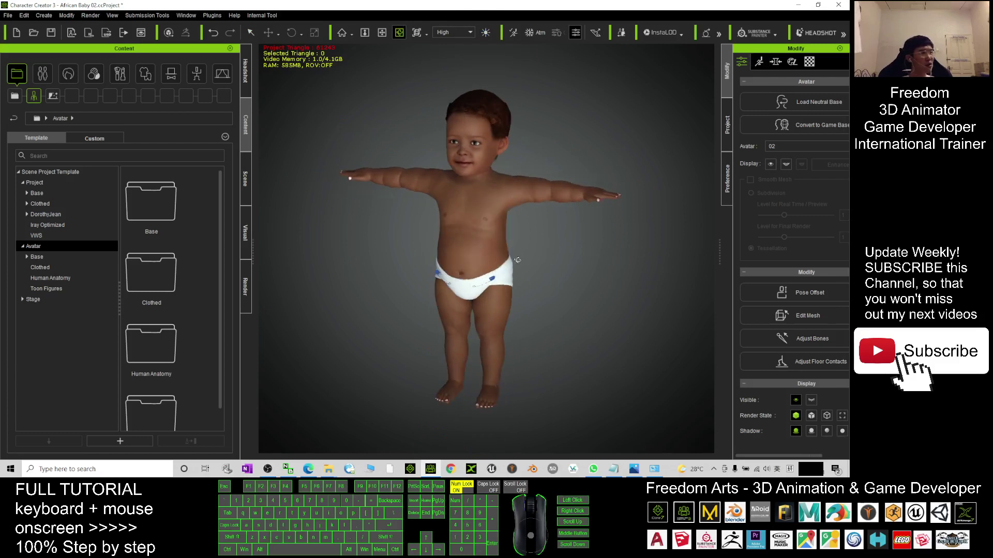
pyautogui.scroll(5, 447, 198)
pyautogui.scroll(5, 486, 192)
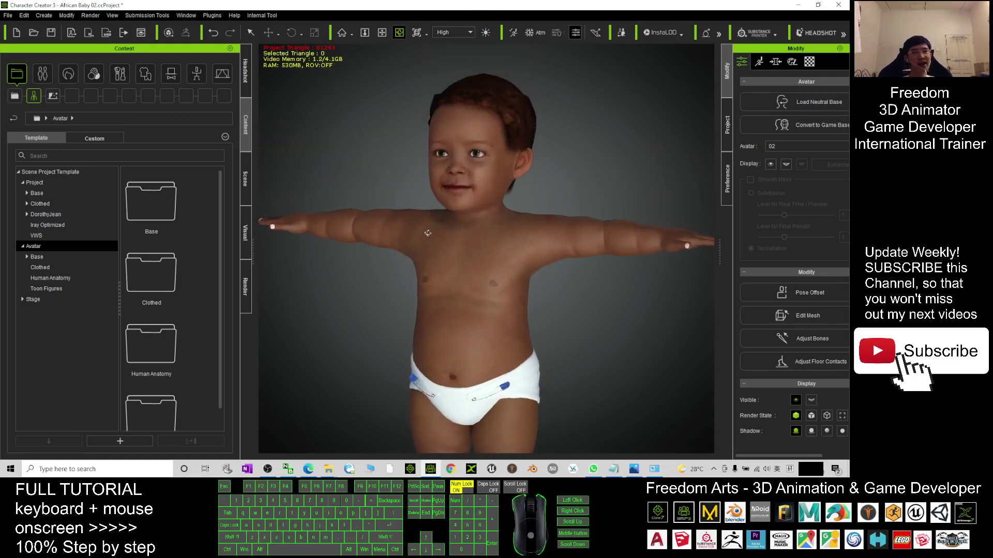
pyautogui.press('x')
pyautogui.moveTo(515, 298)
pyautogui.mouseDown()
pyautogui.moveTo(497, 270)
pyautogui.moveTo(501, 297)
pyautogui.mouseUp()
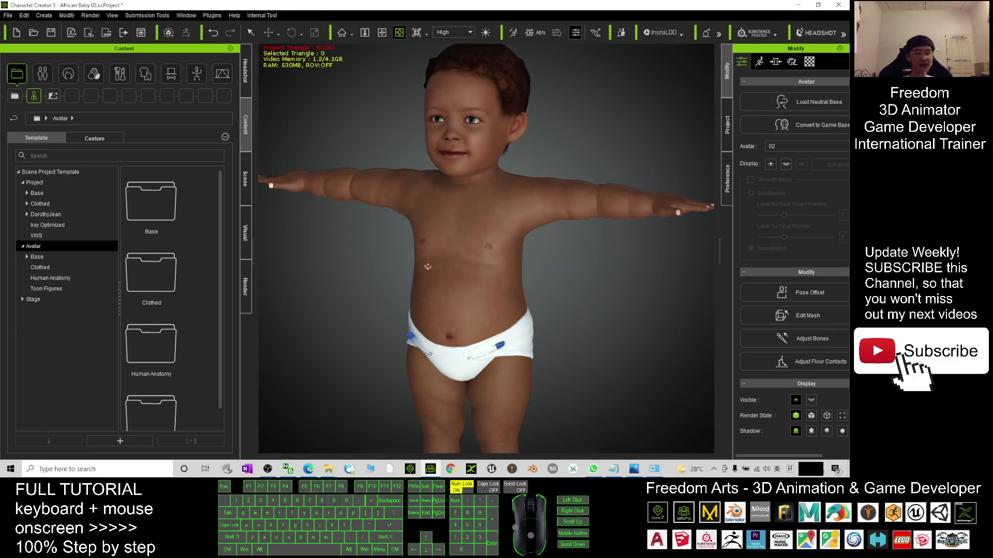
# Dress the baby avatar in Punk Shirt_B from the Shirts category of the cloth templates.
pyautogui.click(152, 79)
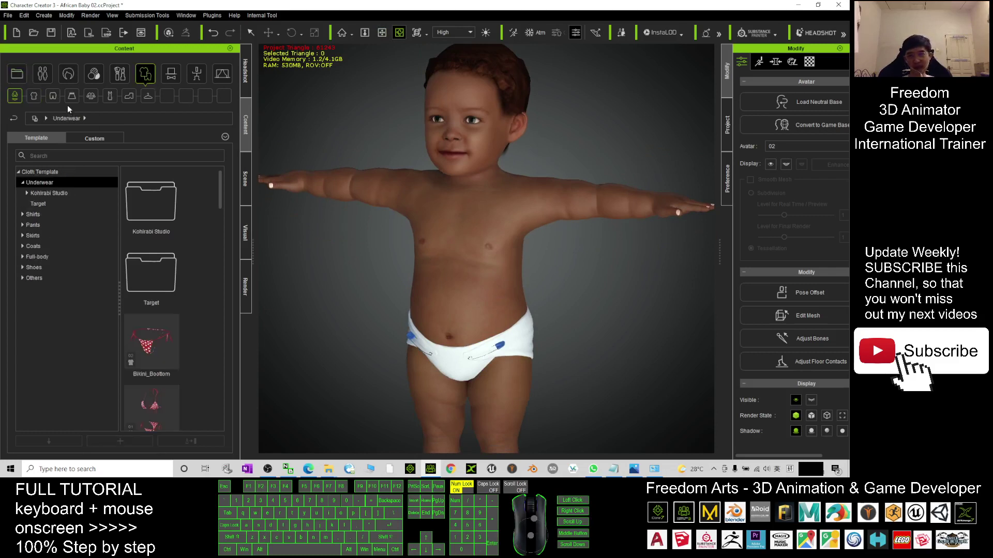
pyautogui.click(56, 98)
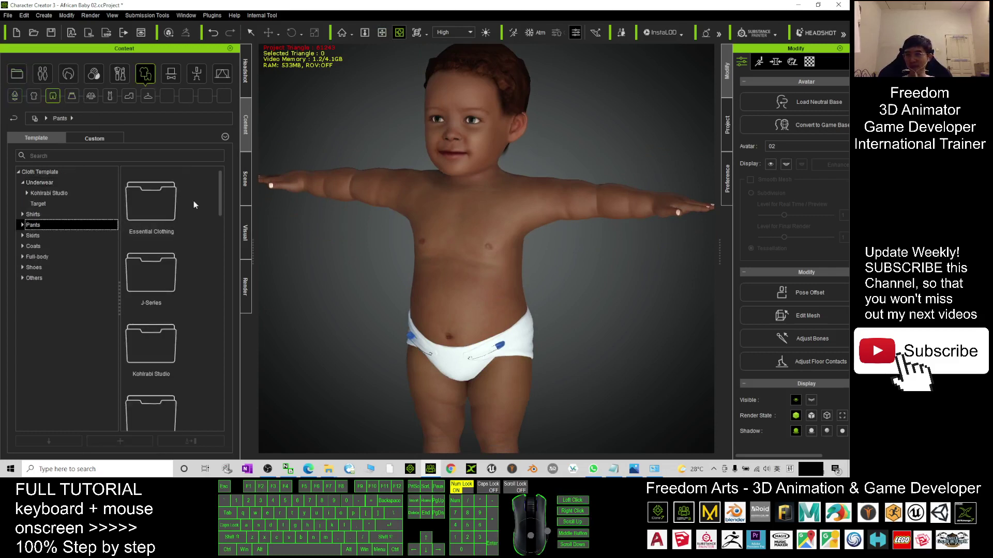
pyautogui.moveTo(220, 207); pyautogui.dragTo(222, 274)
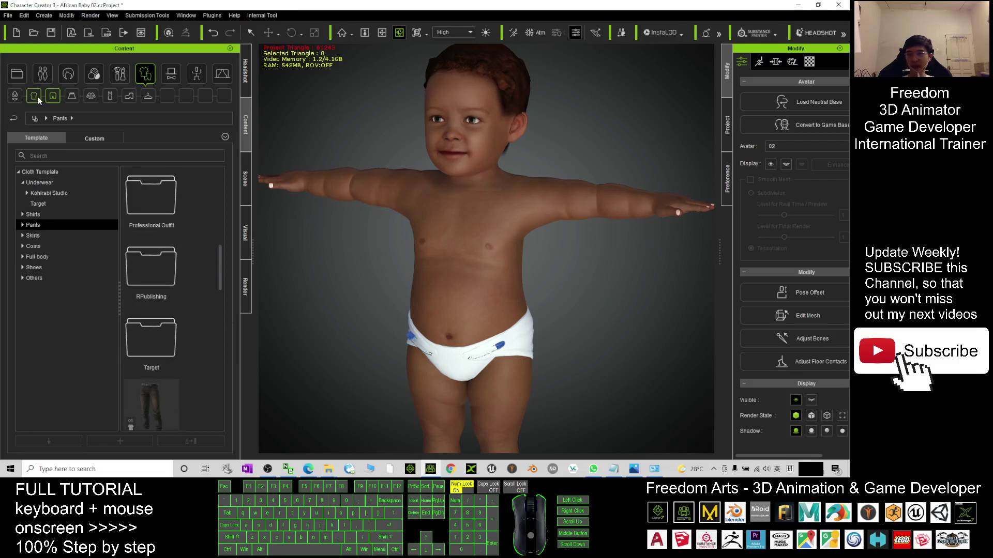
pyautogui.click(38, 98)
pyautogui.moveTo(225, 230); pyautogui.dragTo(236, 402)
pyautogui.doubleClick(162, 335)
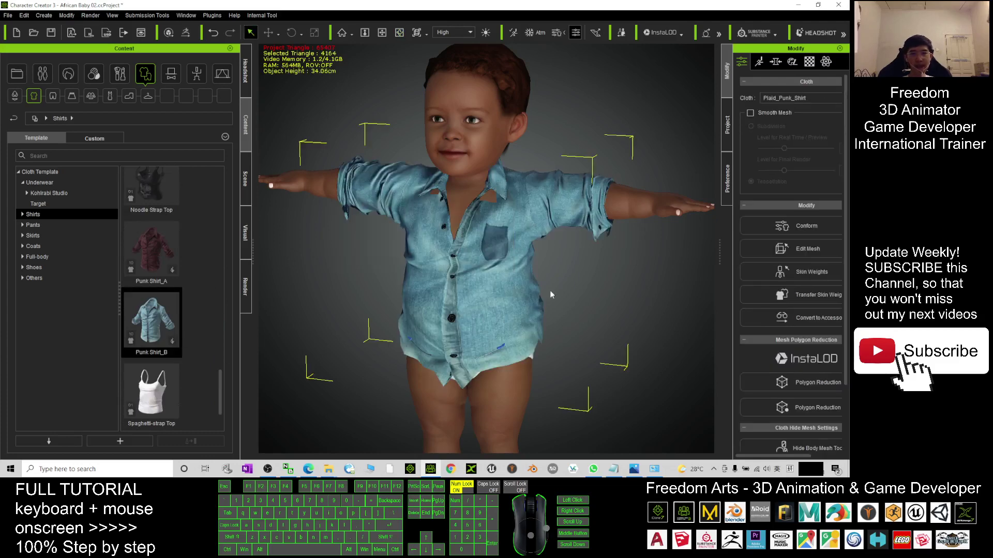
# Examine how the denim shirt fits the baby avatar from several angles and distances.
pyautogui.scroll(-2, 393, 302)
pyautogui.click(335, 308)
pyautogui.press('c')
pyautogui.moveTo(357, 305); pyautogui.dragTo(646, 312)
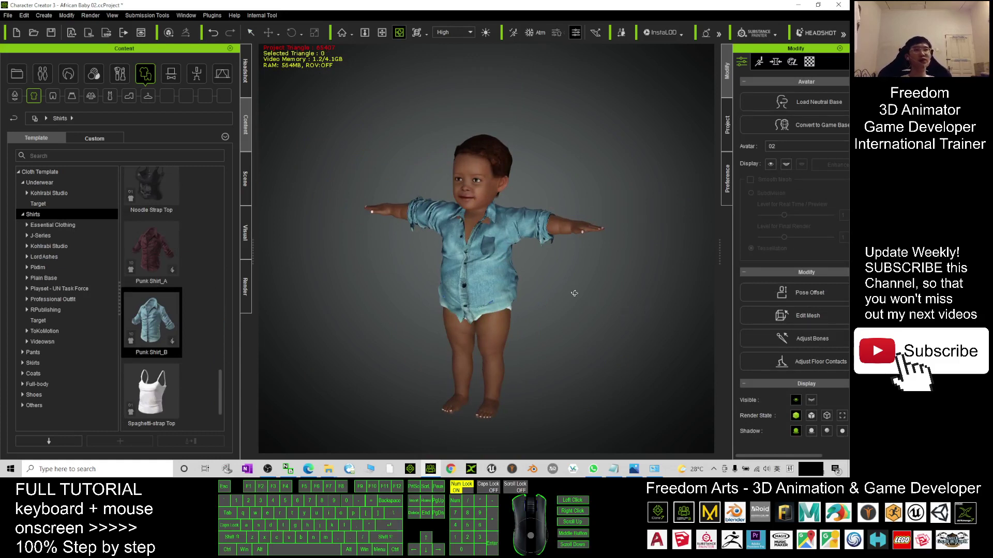
pyautogui.scroll(2, 515, 295)
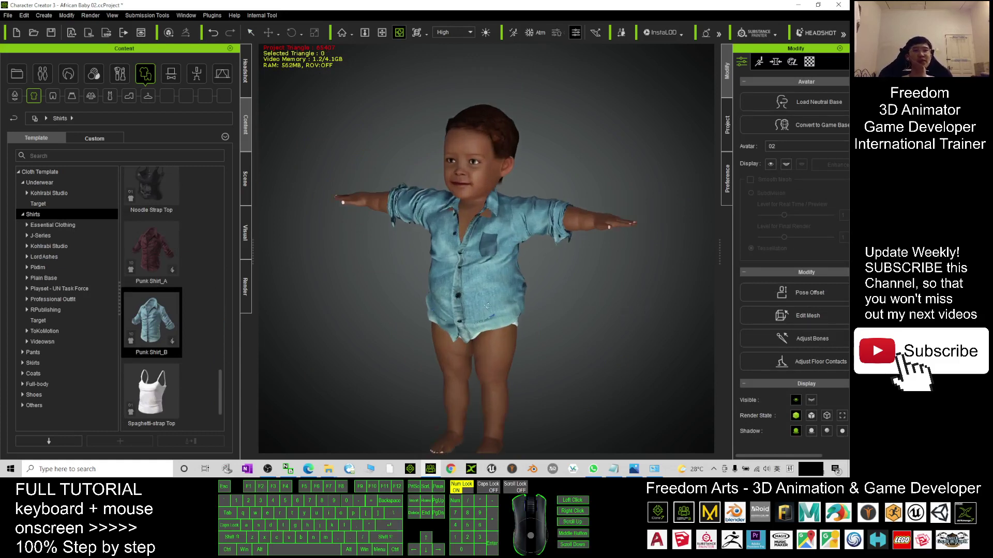
pyautogui.scroll(-1, 515, 294)
pyautogui.press('x')
pyautogui.moveTo(507, 352); pyautogui.dragTo(457, 371)
pyautogui.press('c')
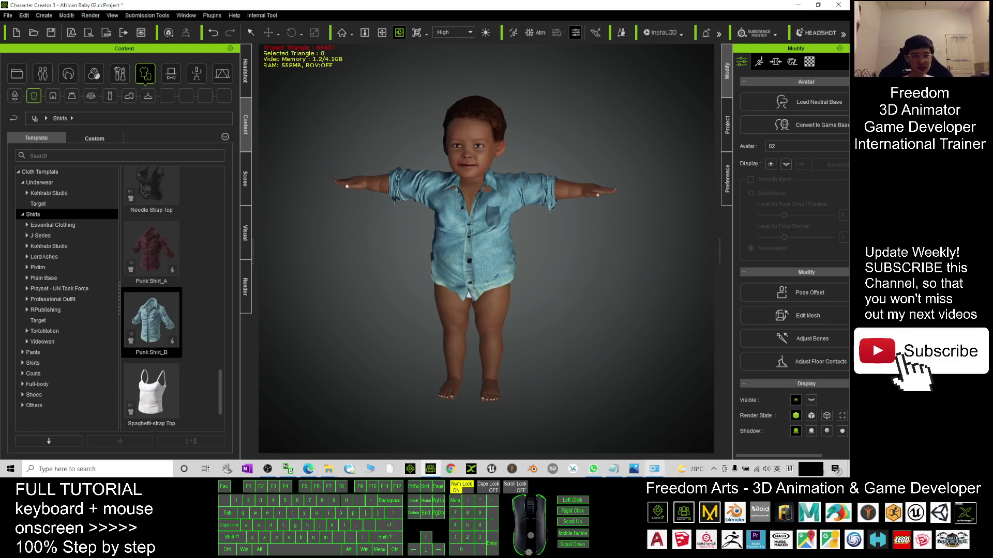
# Highlight the Character Creator 3 to Unreal Engine heading and its YouTube tutorial link in notes.txt.
pyautogui.click(614, 469)
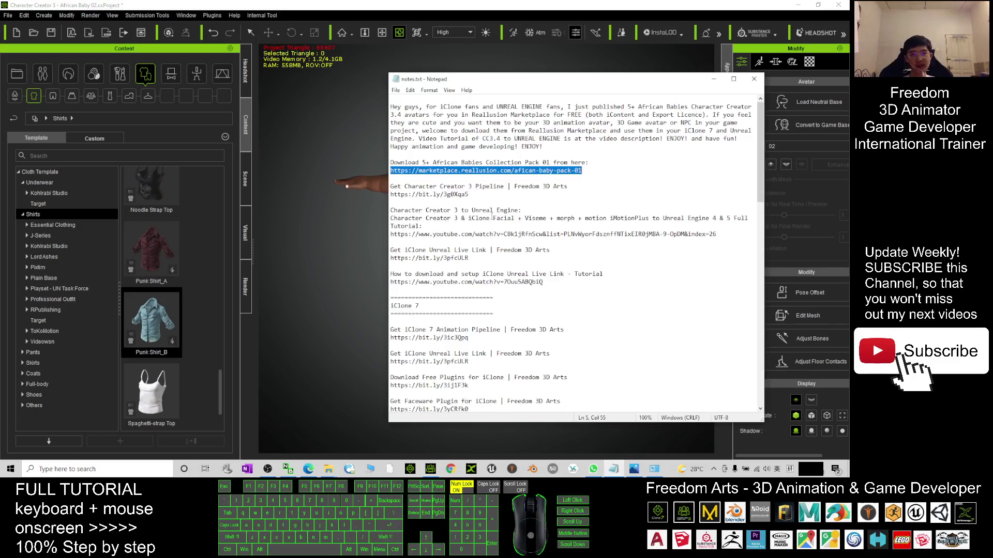
pyautogui.moveTo(472, 211); pyautogui.dragTo(522, 210)
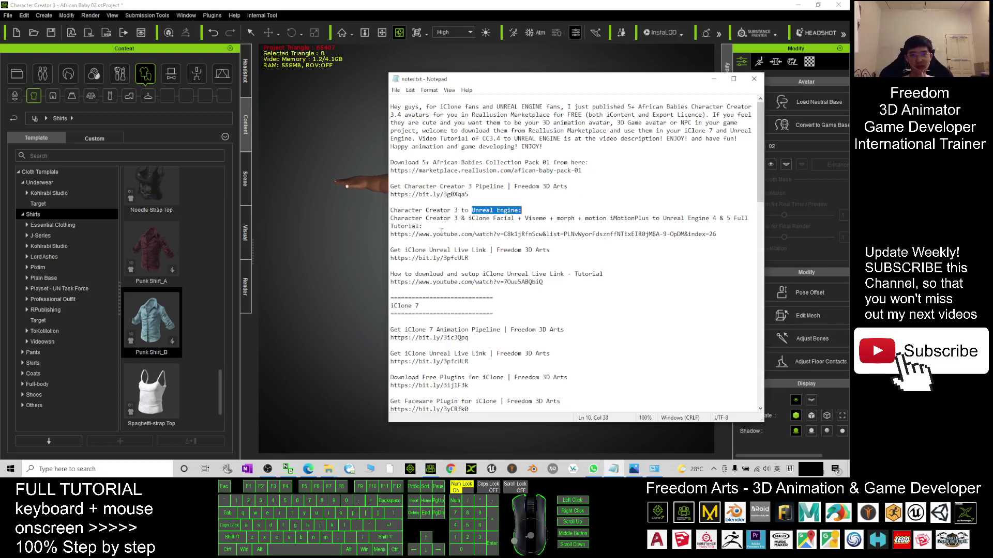
pyautogui.moveTo(393, 237); pyautogui.dragTo(725, 236)
# Return to Character Creator 3, select the denim shirt on the baby avatar and inspect it up close.
pyautogui.click(449, 4)
pyautogui.moveTo(504, 180); pyautogui.dragTo(502, 124)
pyautogui.scroll(3, 503, 124)
pyautogui.press('q')
pyautogui.click(510, 175)
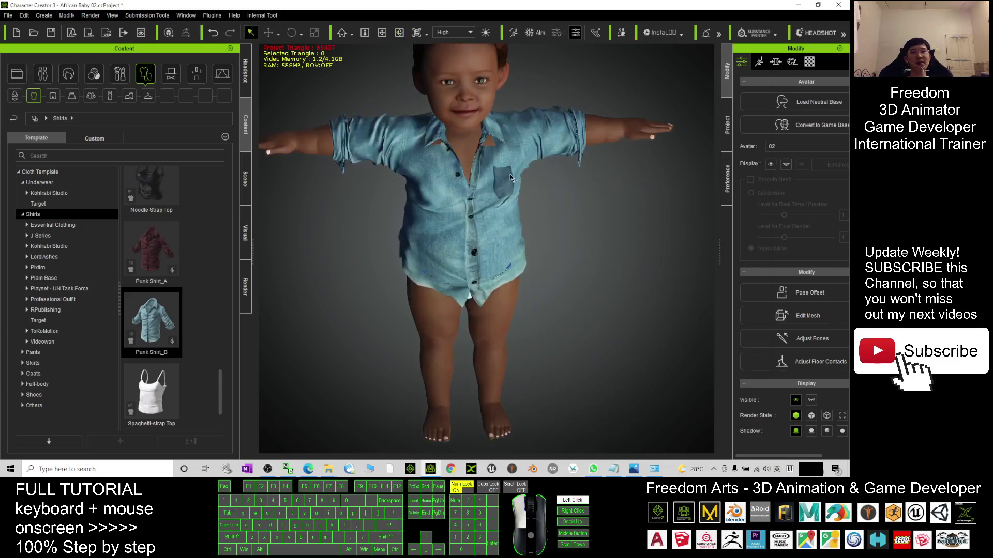
pyautogui.press('c')
pyautogui.moveTo(560, 228)
pyautogui.mouseDown()
pyautogui.moveTo(557, 242)
pyautogui.moveTo(558, 223)
pyautogui.mouseUp()
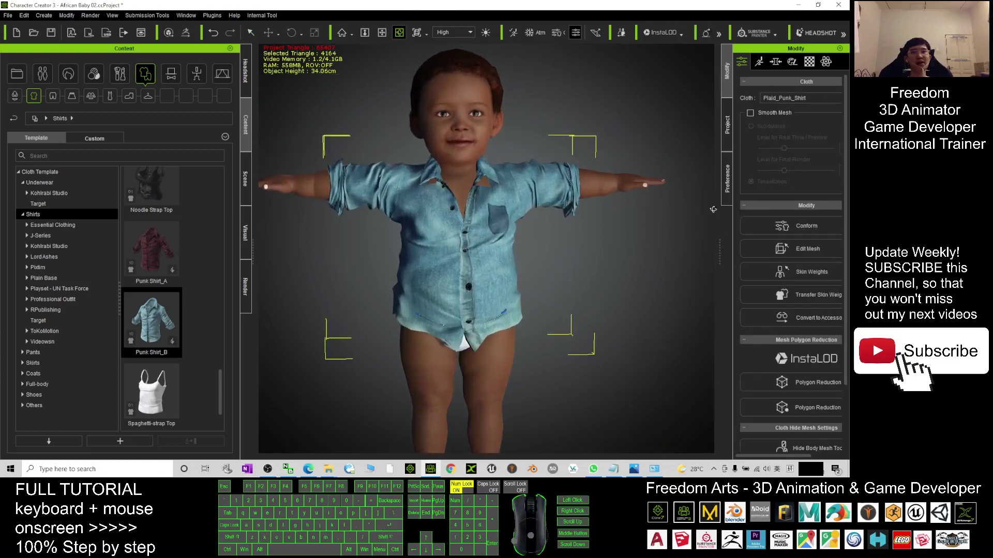
# Calculate the conforming collision for the denim shirt and check its fit on the baby avatar from an angle.
pyautogui.click(792, 226)
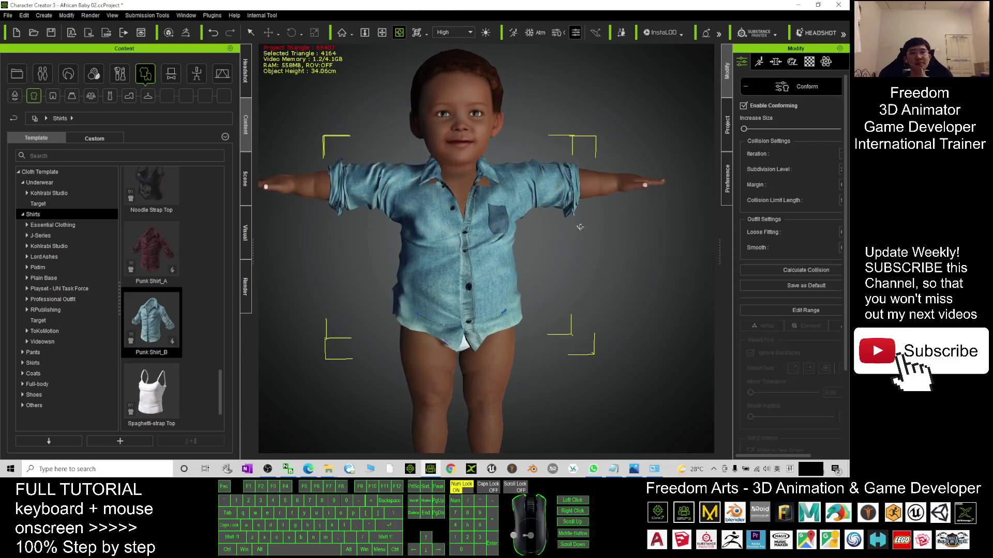
pyautogui.click(807, 272)
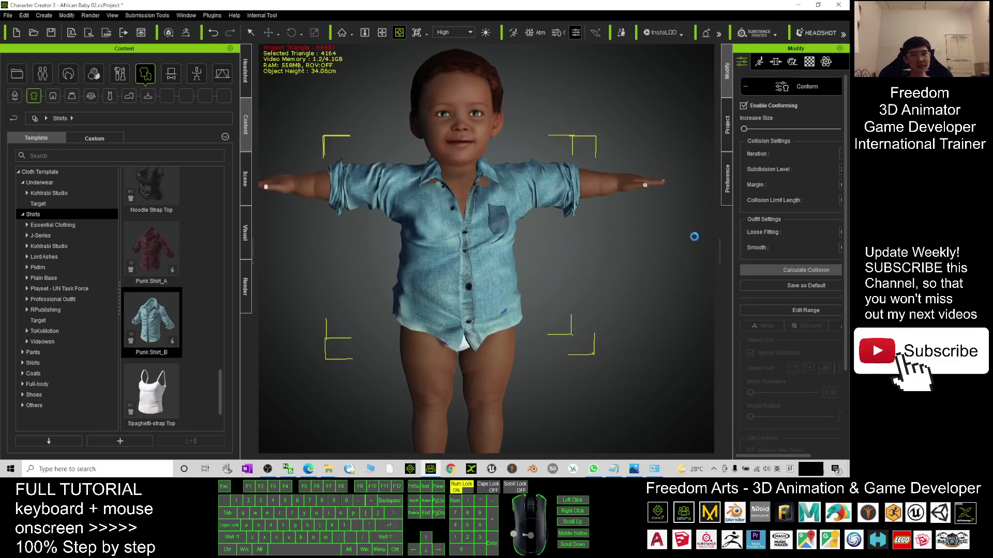
pyautogui.scroll(-3, 551, 218)
pyautogui.press('c')
pyautogui.moveTo(609, 266); pyautogui.dragTo(350, 399)
# Bring up the African Baby Pack folder in File Explorer, switch to cover.jpg in Photos and examine the cover's avatars and title up close.
pyautogui.moveTo(329, 468)
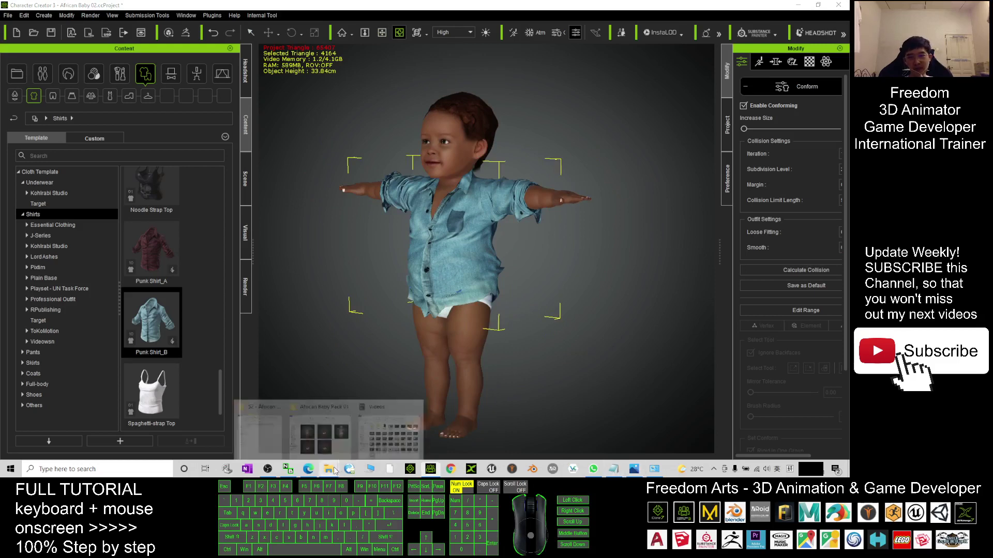
pyautogui.click(322, 429)
pyautogui.moveTo(199, 52); pyautogui.dragTo(552, 40)
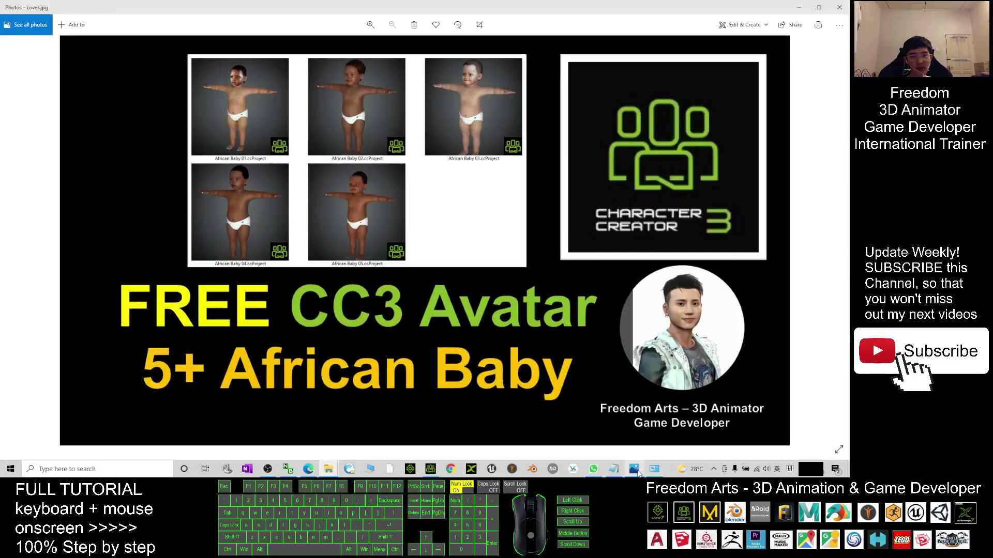
pyautogui.click(634, 469)
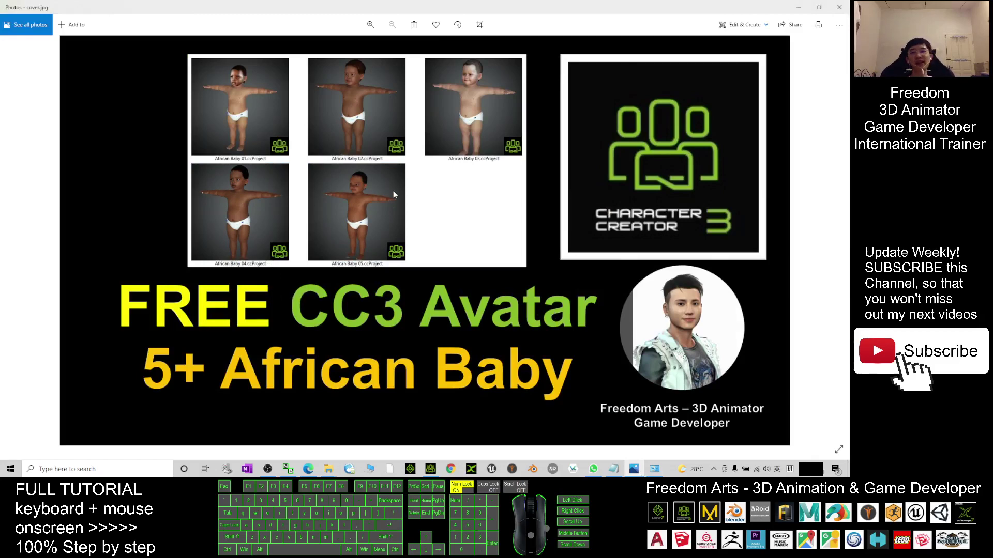
pyautogui.scroll(2, 374, 215)
pyautogui.moveTo(301, 252); pyautogui.dragTo(328, 152)
pyautogui.moveTo(501, 321); pyautogui.dragTo(447, 195)
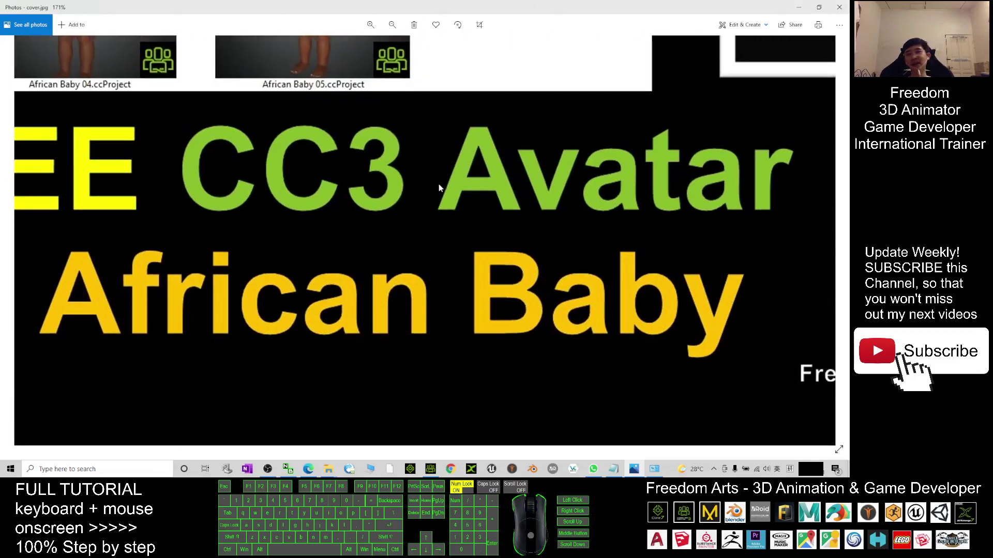
pyautogui.scroll(-3, 385, 196)
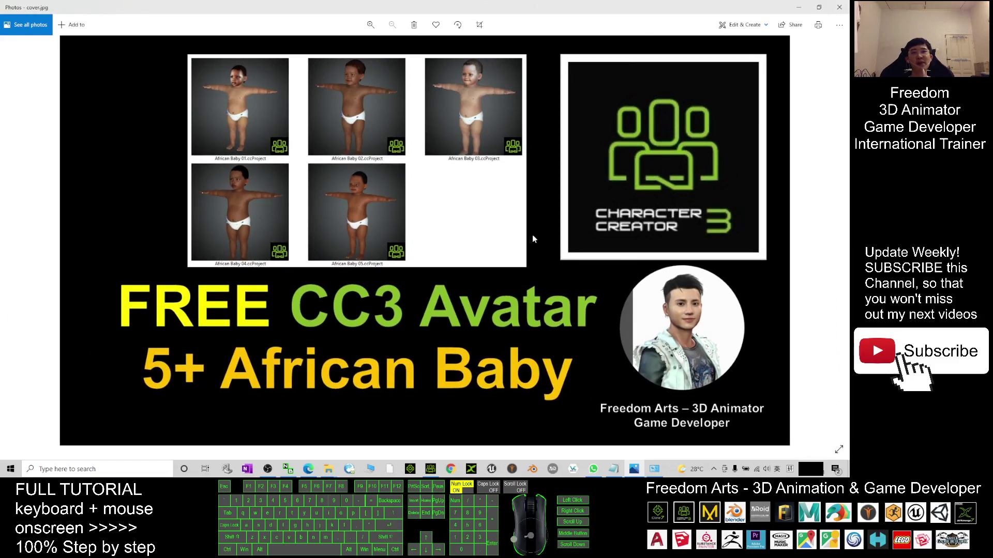